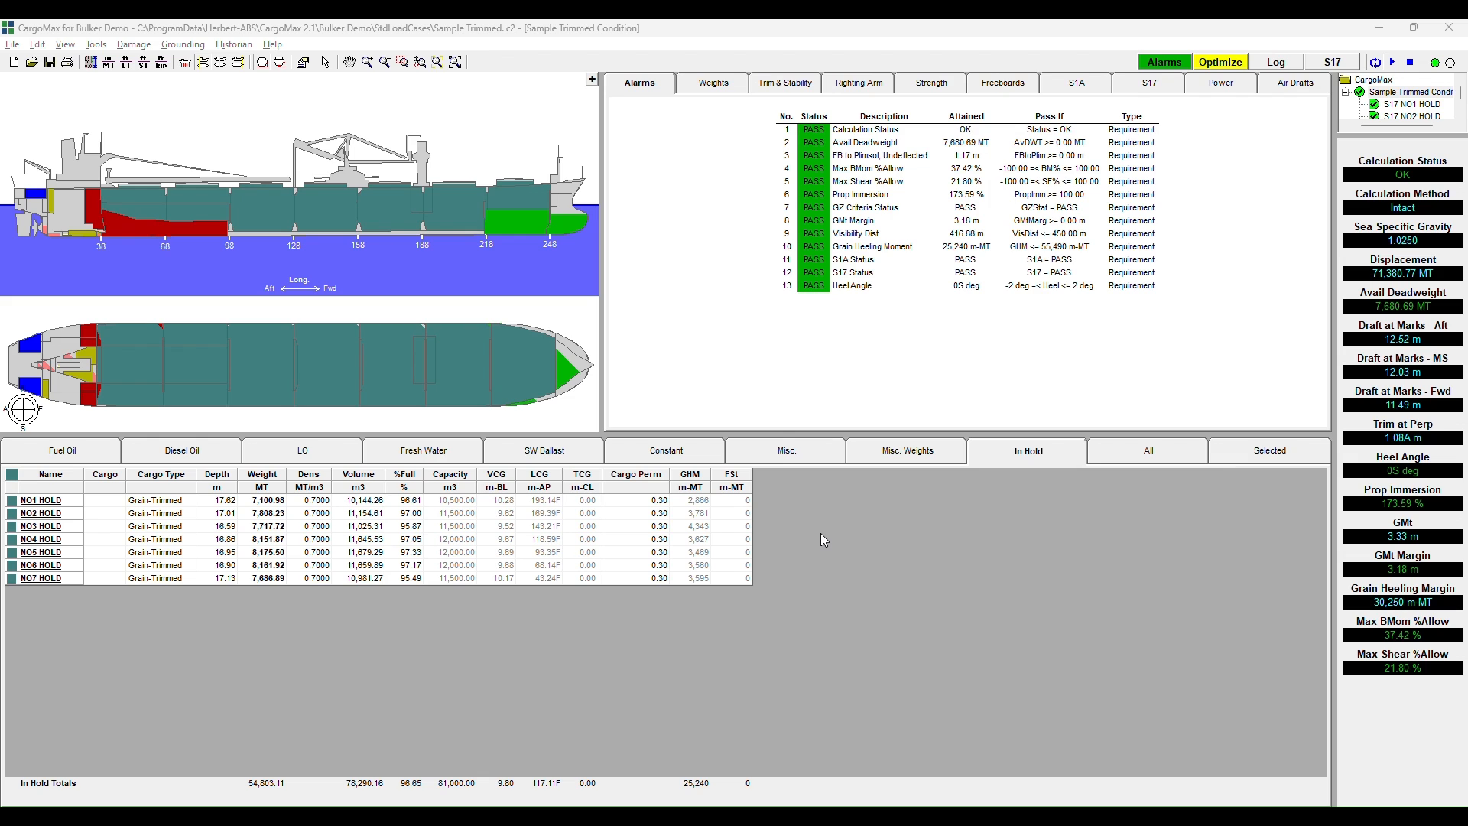
Step: Open the Ship Squat Entry tool and review its speed graph, input values and calculated results
{"action": "left_click", "coordinate": [97, 46]}
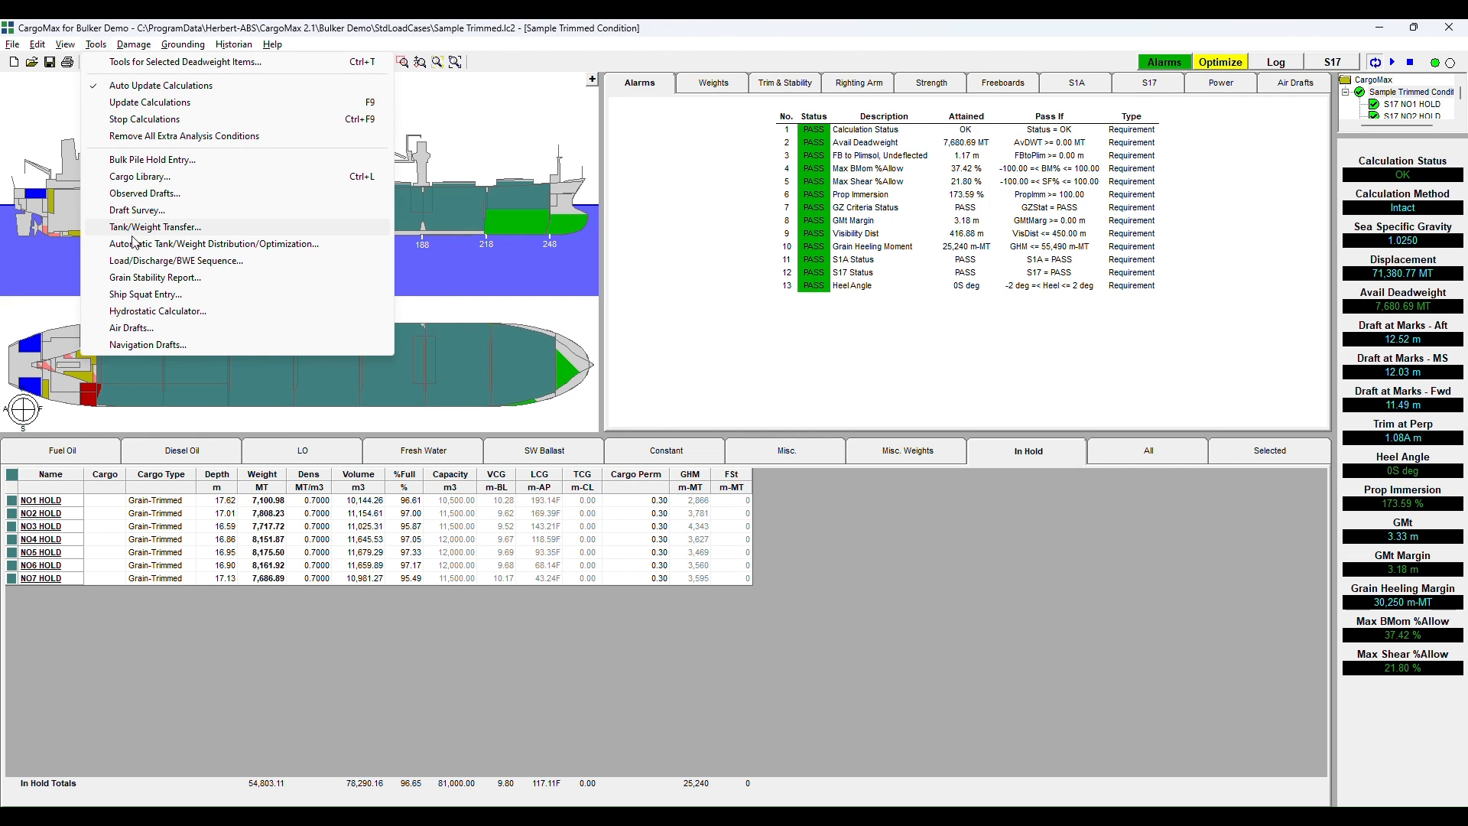
{"action": "left_click", "coordinate": [134, 295]}
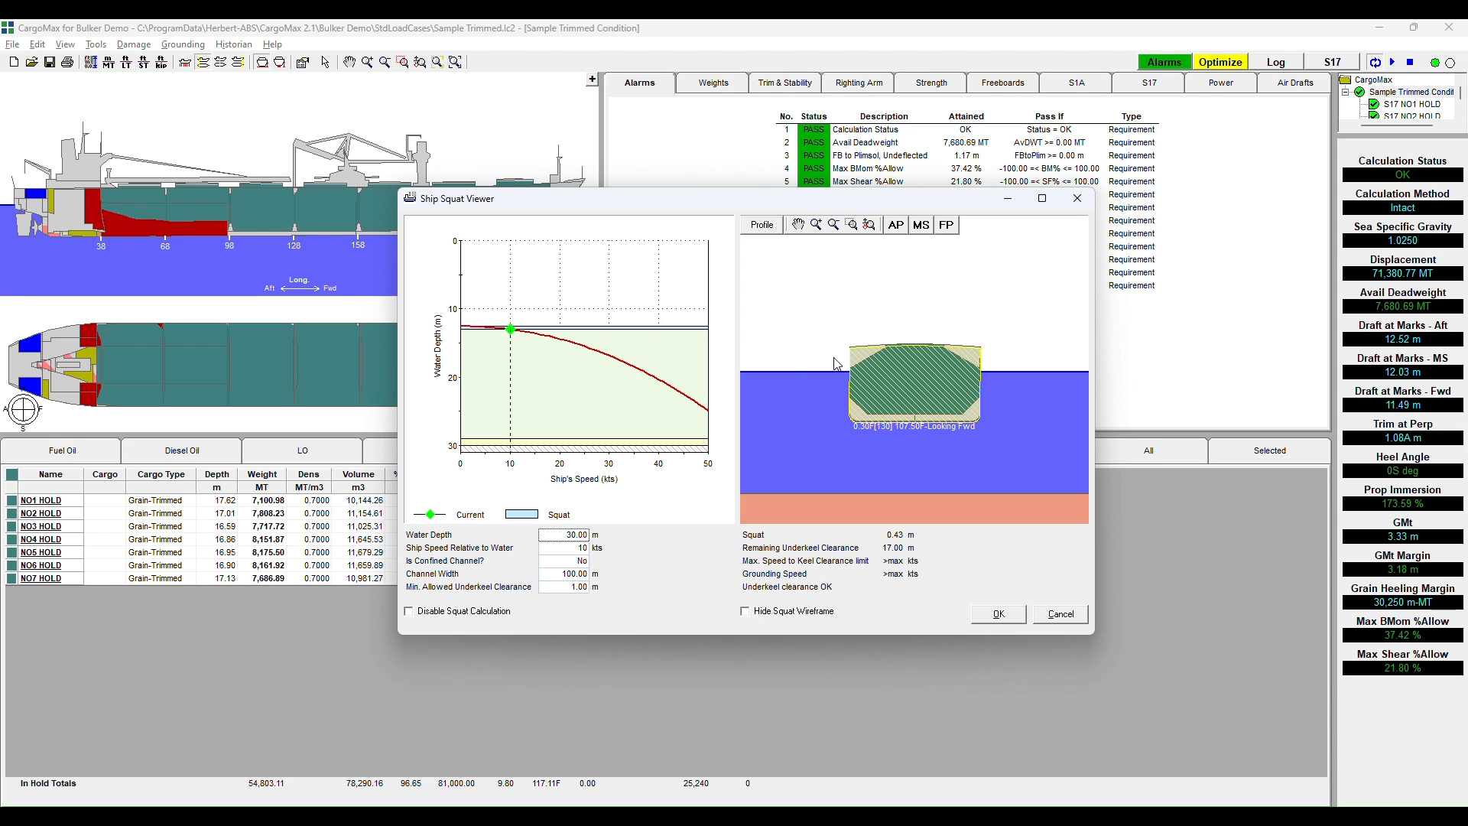
{"action": "mouse_move", "coordinate": [1018, 314]}
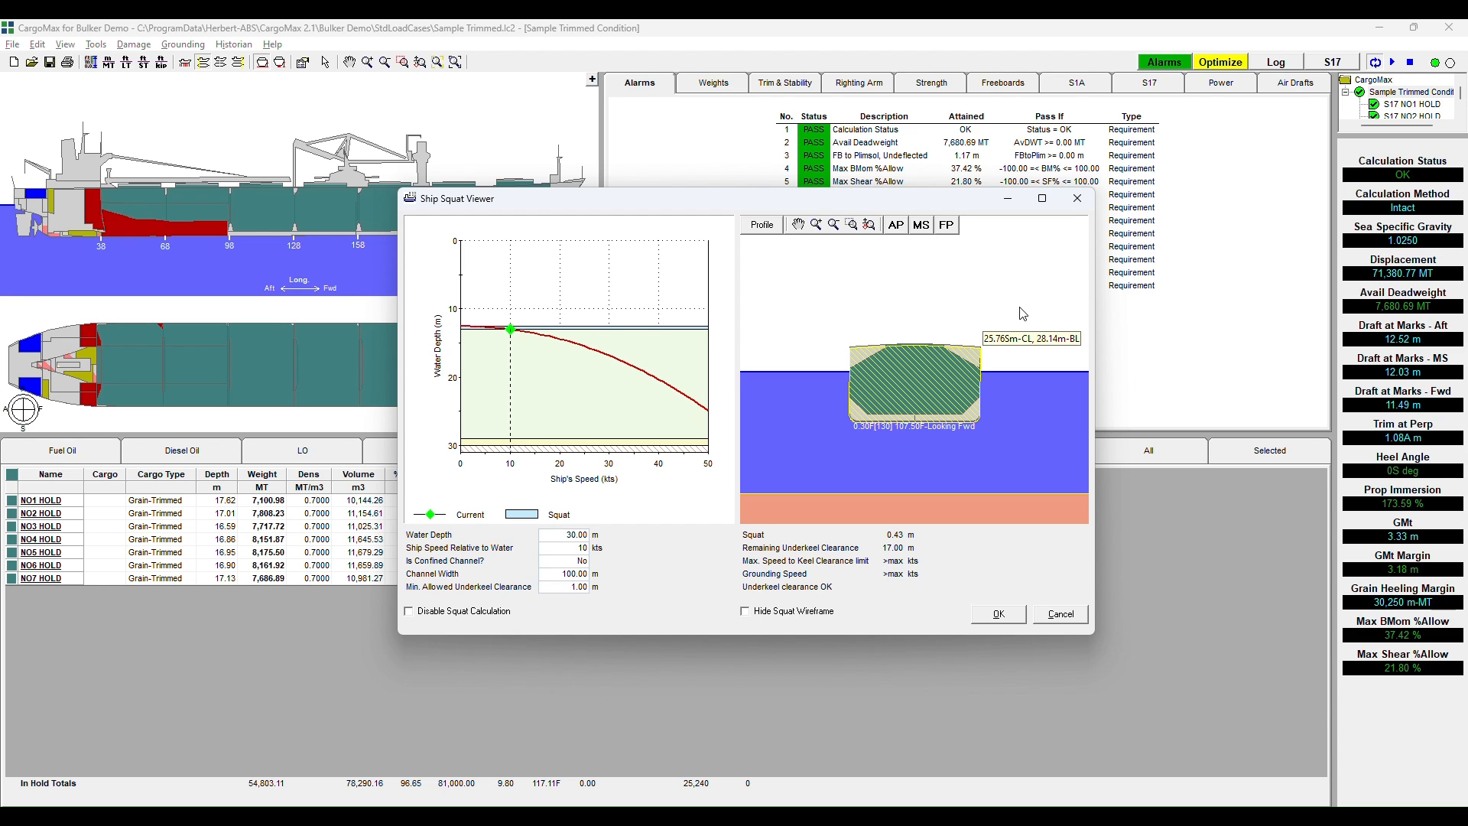
{"action": "left_click", "coordinate": [620, 291]}
{"action": "left_click", "coordinate": [617, 586]}
{"action": "left_click", "coordinate": [972, 551]}
Step: Set the squat calculation's water depth to 20 m
{"action": "key", "text": "alt+Tab"}
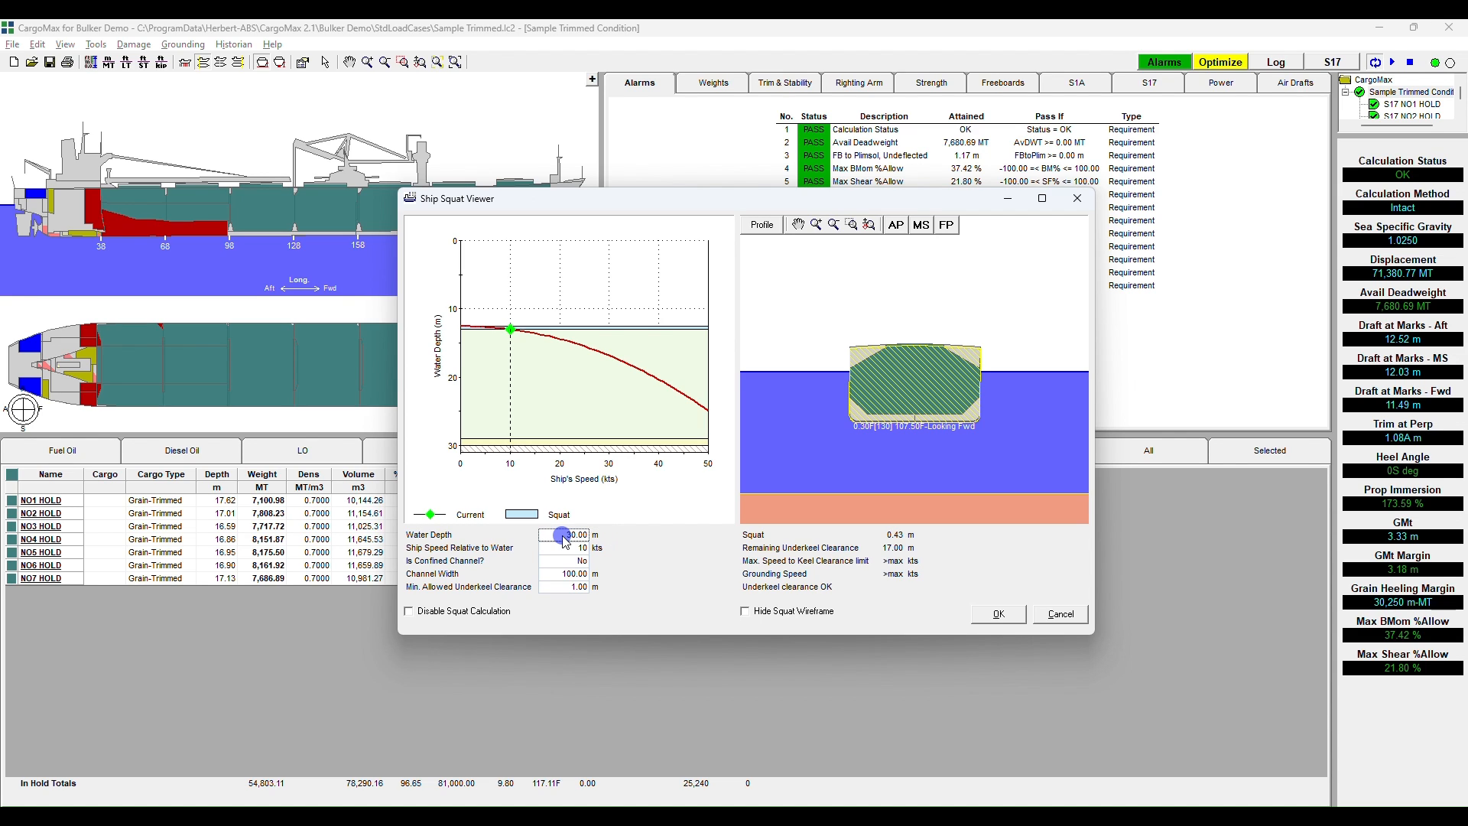
{"action": "type", "text": "20"}
{"action": "key", "text": "Return"}
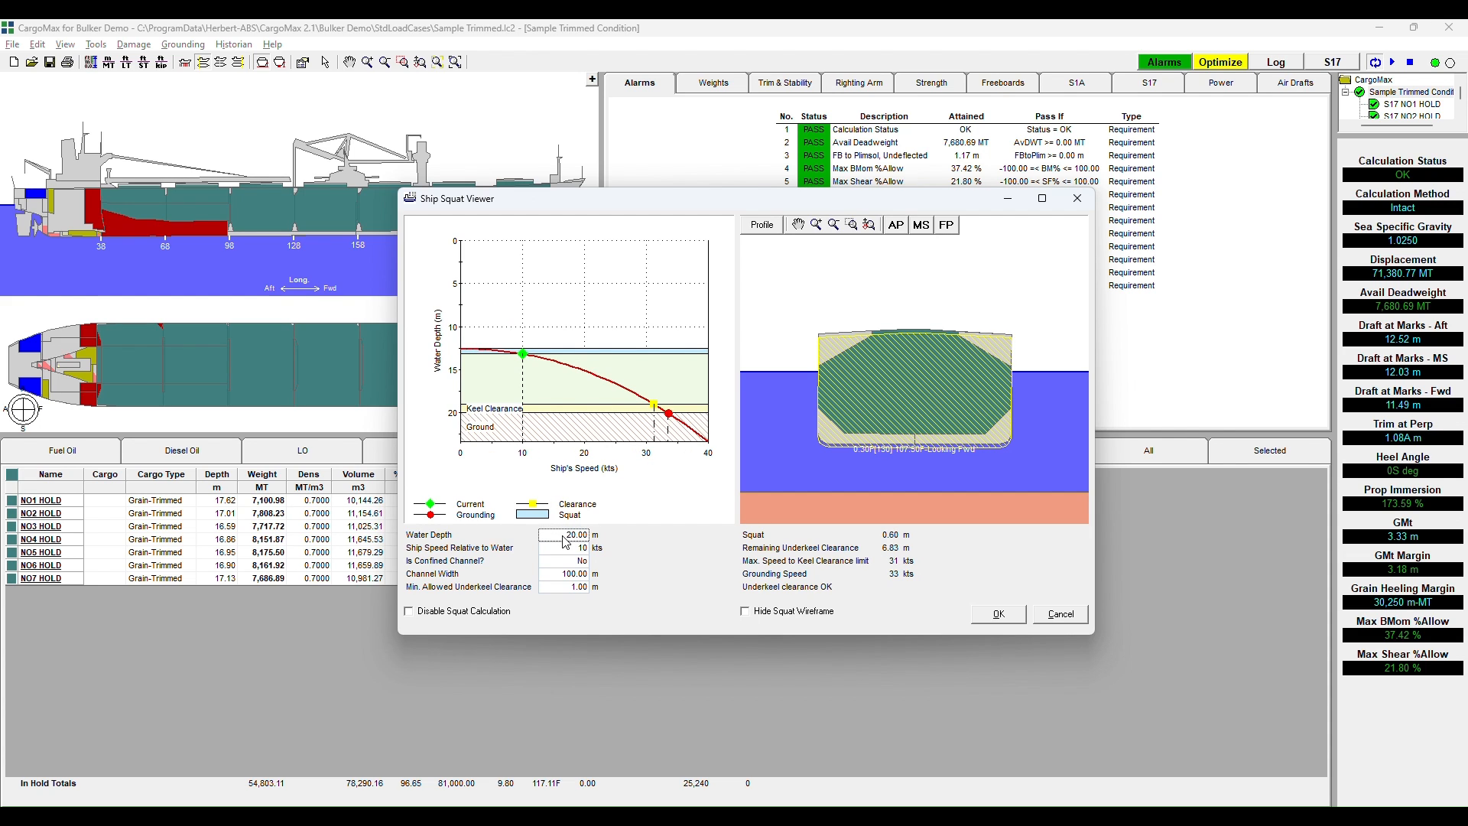
Step: Set the confined channel option to Yes for the squat calculation
{"action": "left_click", "coordinate": [599, 562]}
{"action": "left_click", "coordinate": [582, 563]}
{"action": "left_click", "coordinate": [581, 561]}
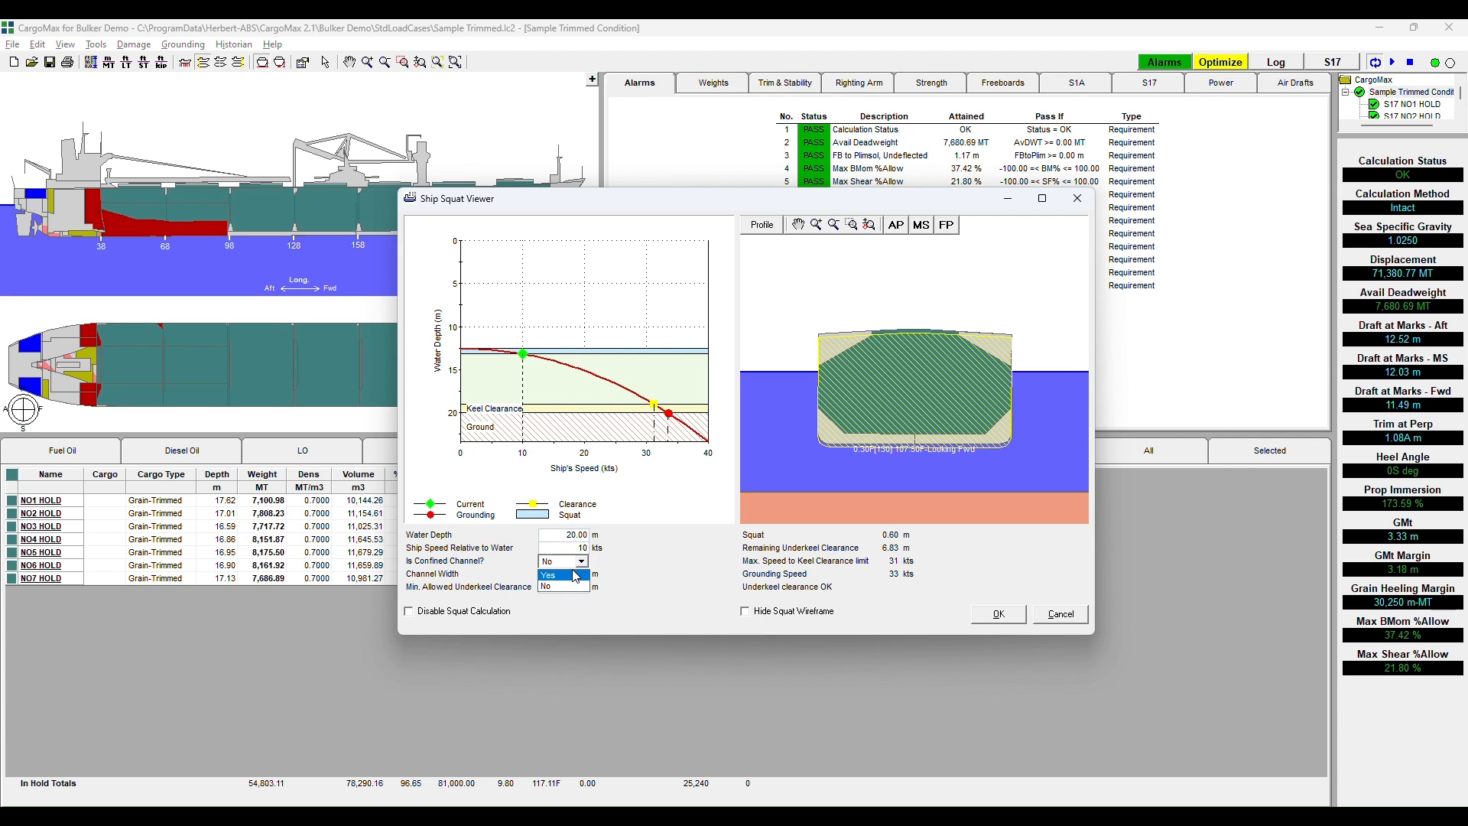
{"action": "left_click", "coordinate": [576, 576]}
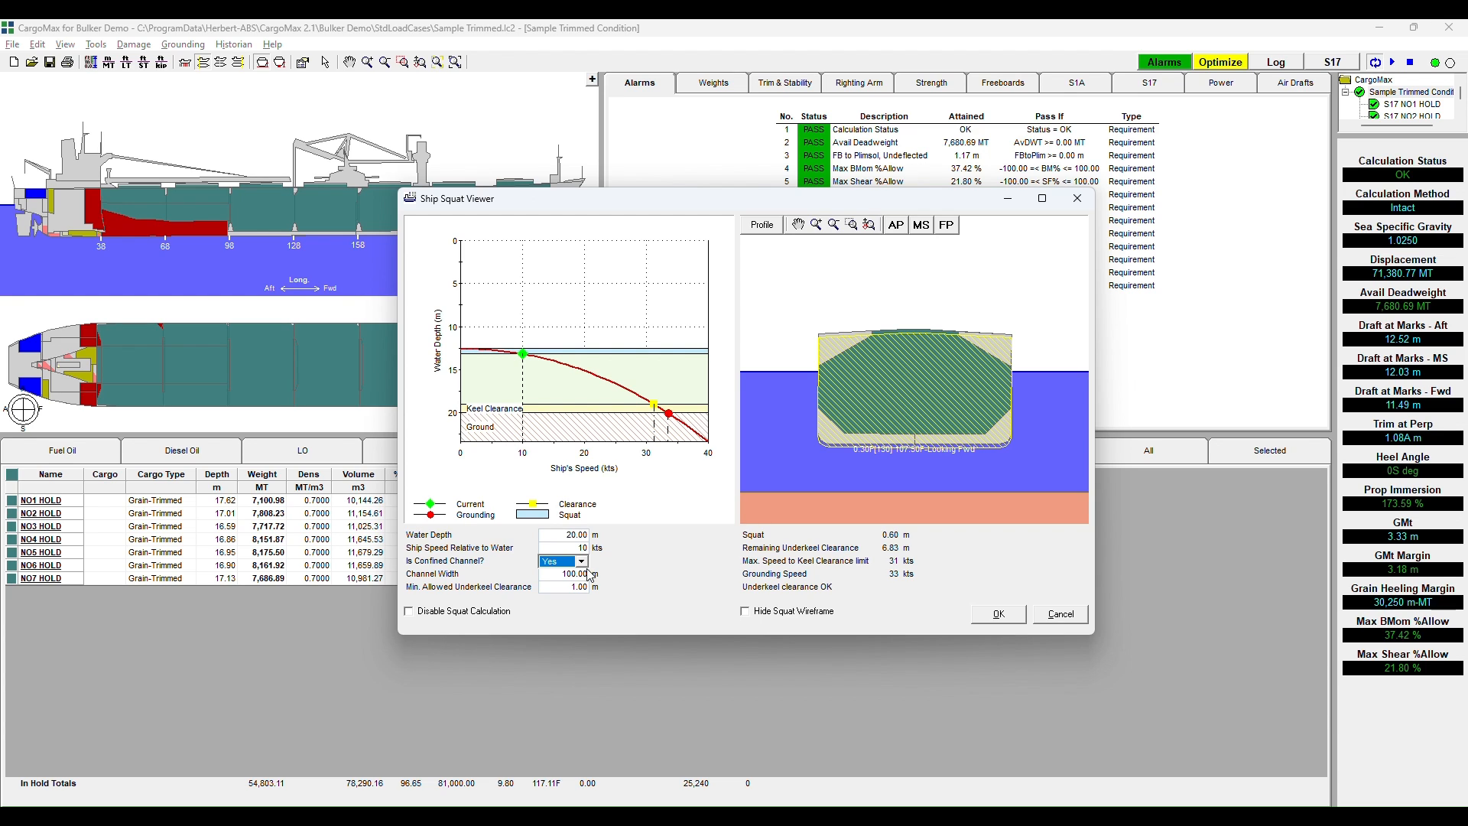
{"action": "left_click", "coordinate": [600, 574]}
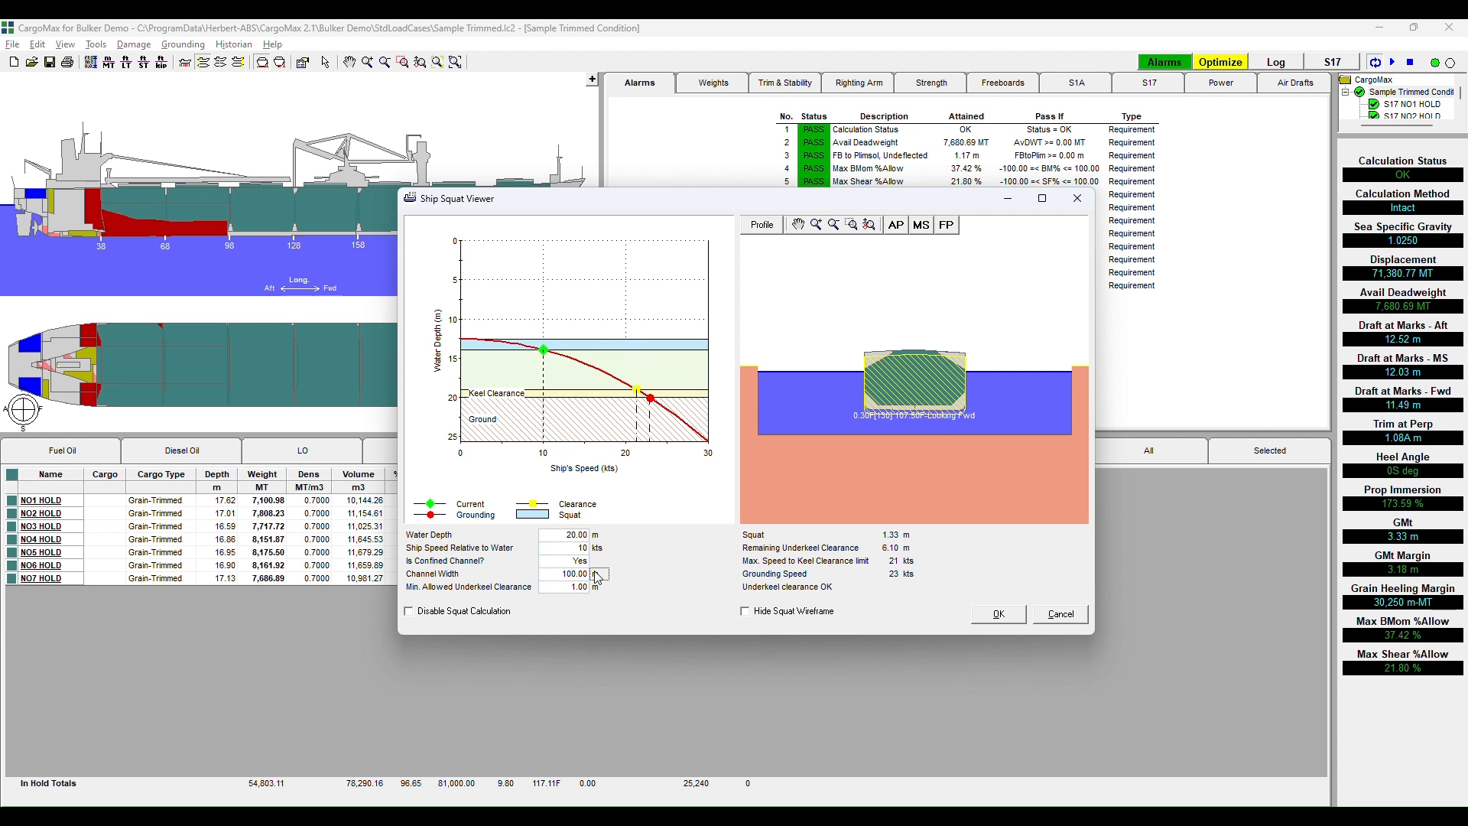
Step: Set the ship's speed relative to water to 15 kts
{"action": "left_click", "coordinate": [600, 551]}
{"action": "left_click", "coordinate": [575, 549]}
{"action": "type", "text": "15"}
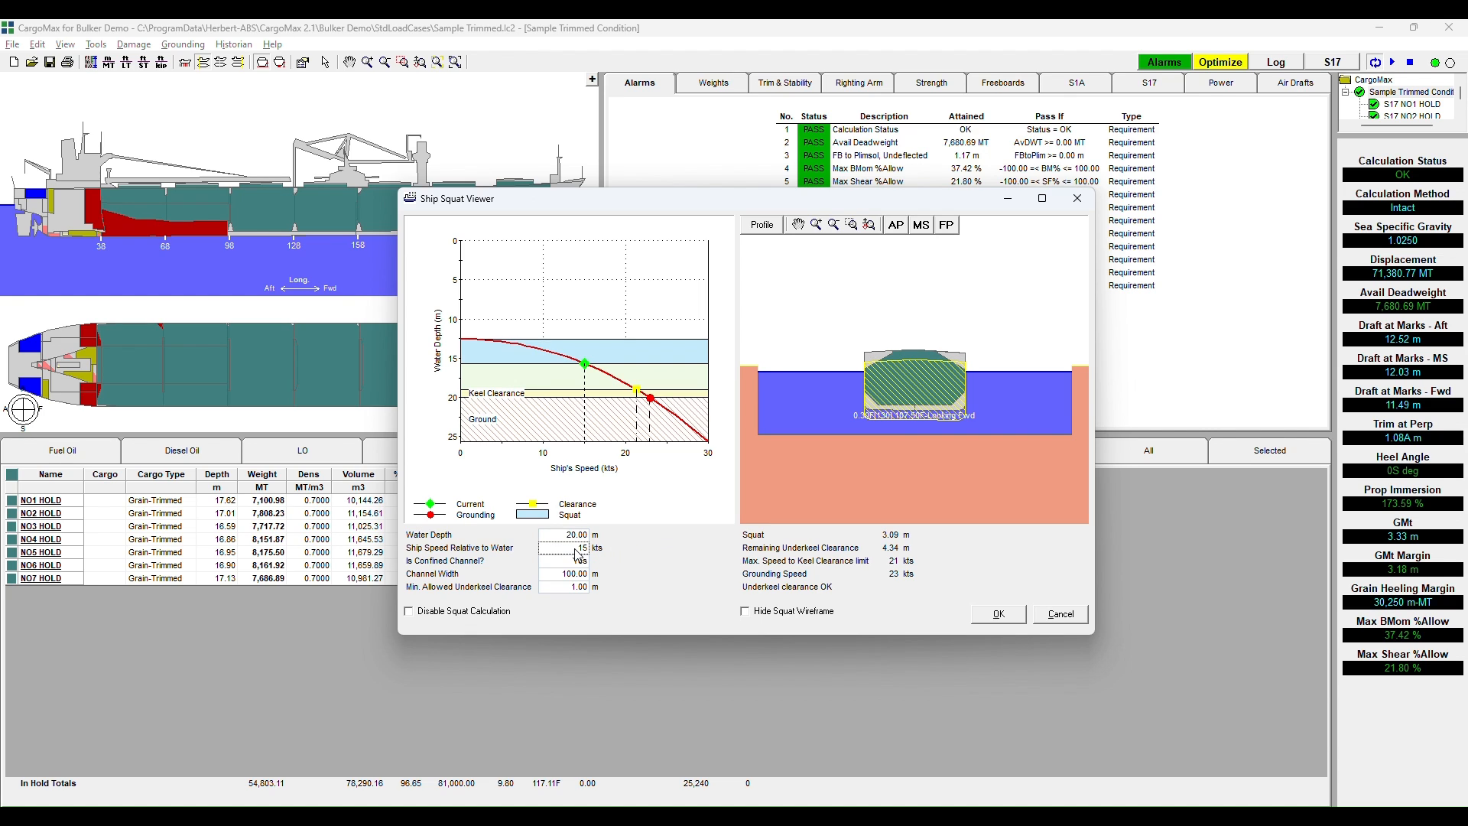
Step: Examine the squat result and the graph's squat curve, with its current, clearance and grounding points
{"action": "left_click", "coordinate": [917, 537]}
{"action": "left_click", "coordinate": [526, 307]}
{"action": "left_click", "coordinate": [599, 306]}
{"action": "left_click", "coordinate": [652, 314]}
{"action": "left_click", "coordinate": [691, 341]}
{"action": "left_click", "coordinate": [586, 351]}
{"action": "left_click", "coordinate": [642, 379]}
{"action": "left_click", "coordinate": [673, 396]}
Step: Set the minimum allowed underkeel clearance to 3 m
{"action": "left_click", "coordinate": [610, 586]}
{"action": "left_click", "coordinate": [568, 587]}
{"action": "type", "text": "3"}
{"action": "key", "text": "Return"}
{"action": "left_click", "coordinate": [643, 549]}
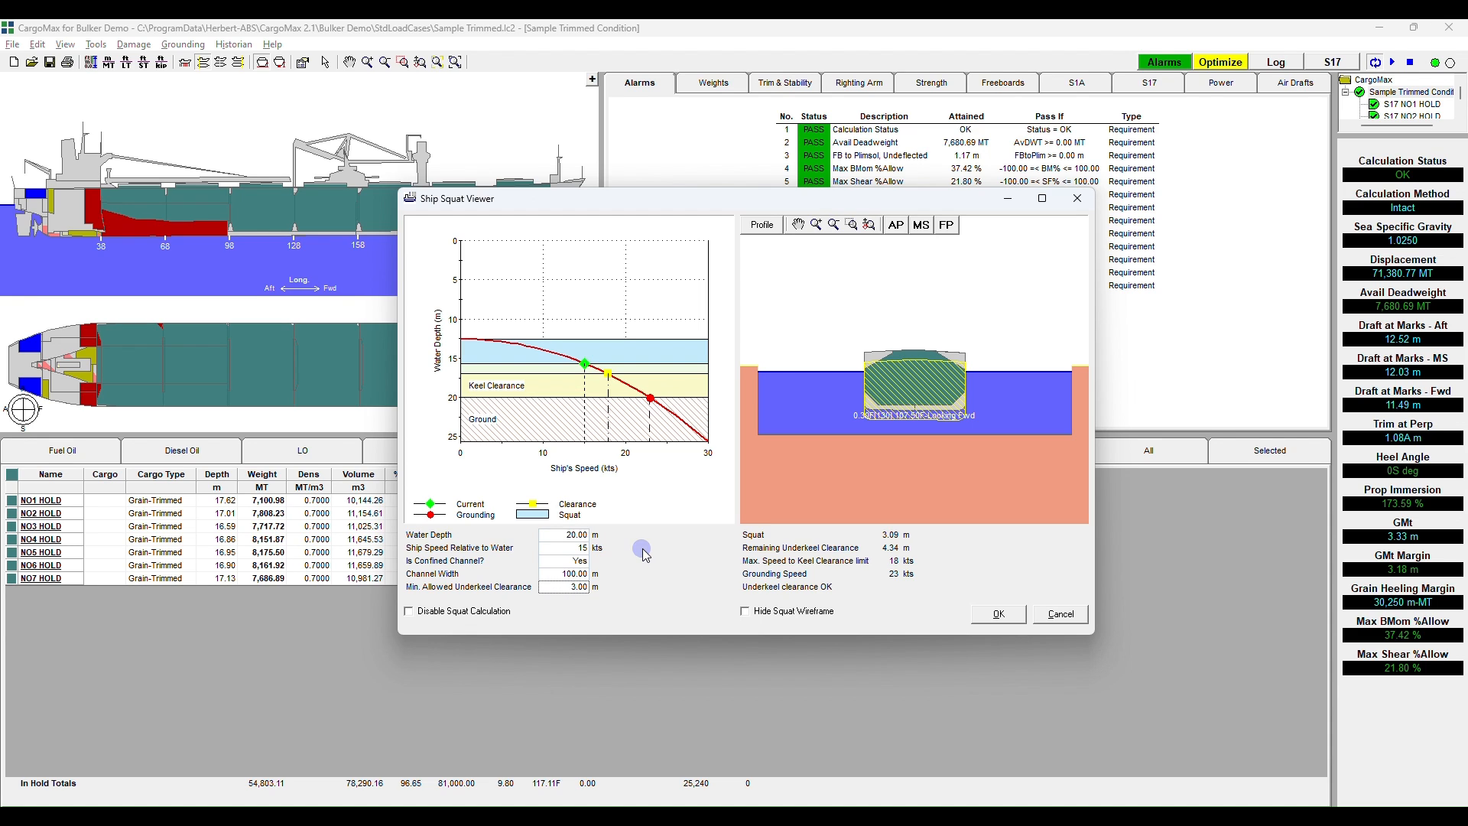
Step: Apply the squat settings to the load case and review the Squat Underkeel Clearance alarm and the ship profile
{"action": "left_click", "coordinate": [926, 567]}
{"action": "left_click", "coordinate": [1000, 615]}
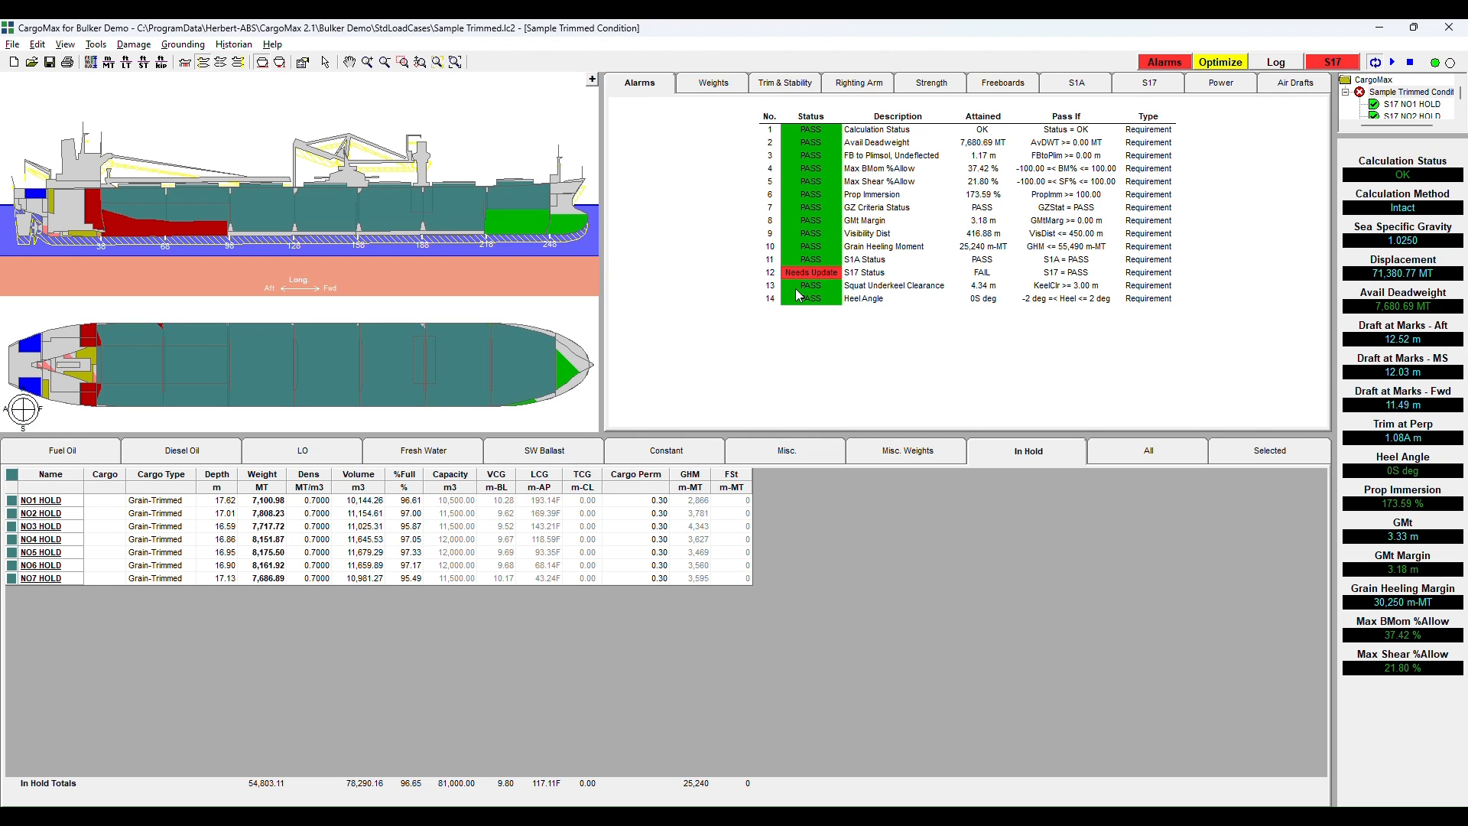
{"action": "left_click", "coordinate": [921, 287]}
{"action": "left_click", "coordinate": [443, 277]}
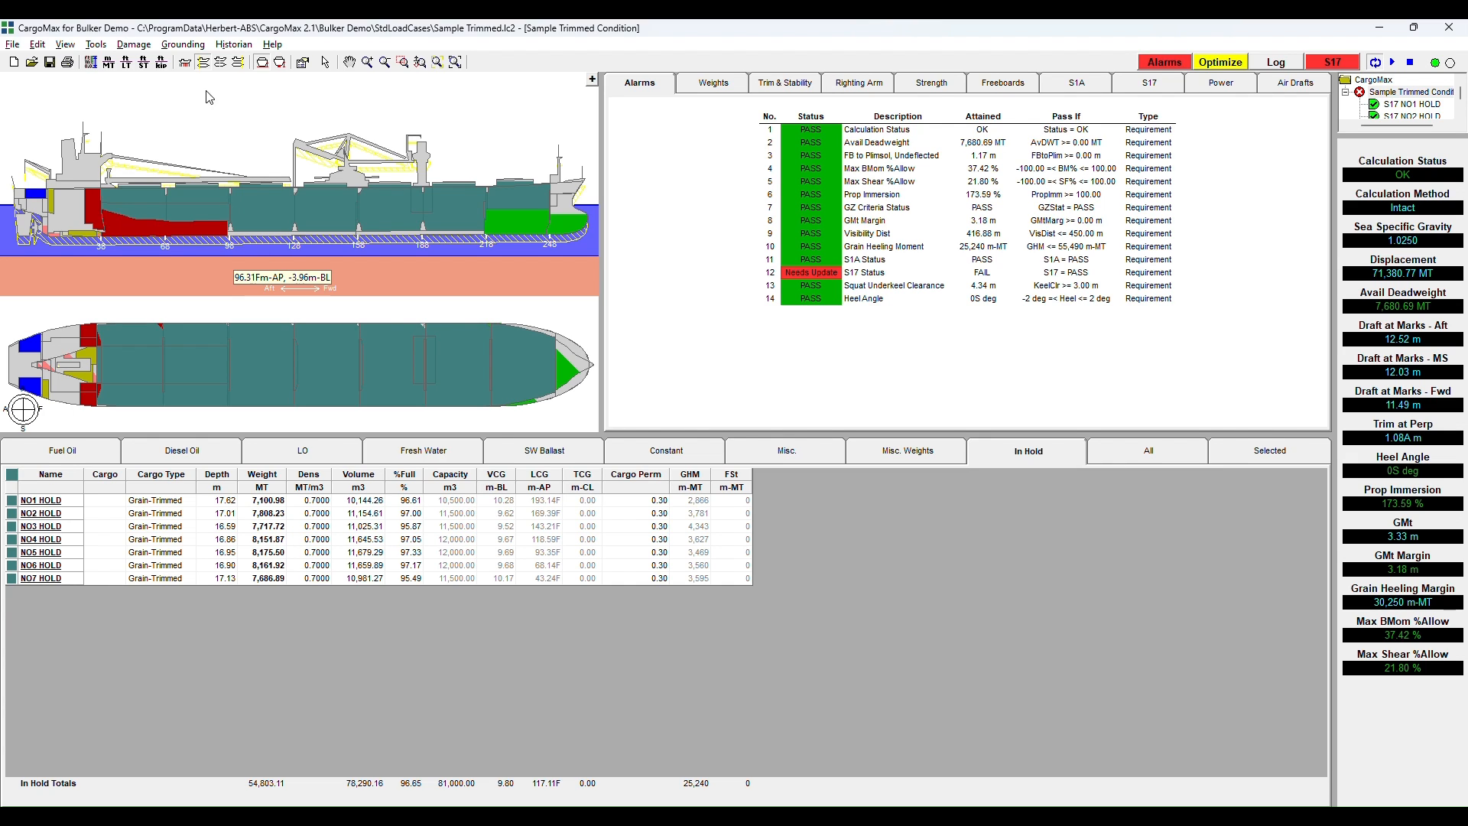
Step: Reopen Ship Squat Entry, disable the squat calculation and apply the change to the load case
{"action": "left_click", "coordinate": [95, 45]}
{"action": "left_click", "coordinate": [163, 295]}
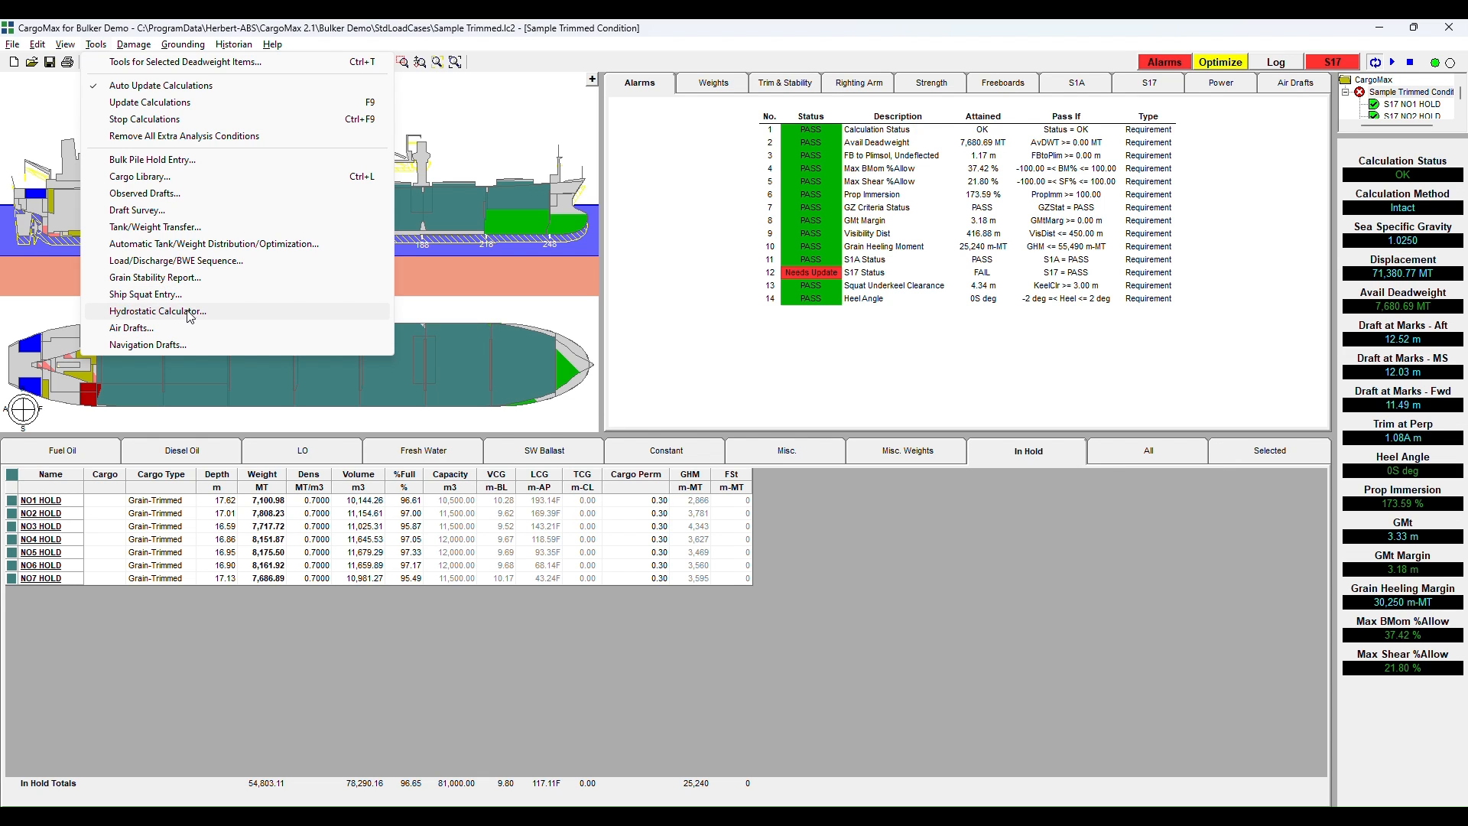
{"action": "left_click", "coordinate": [163, 295]}
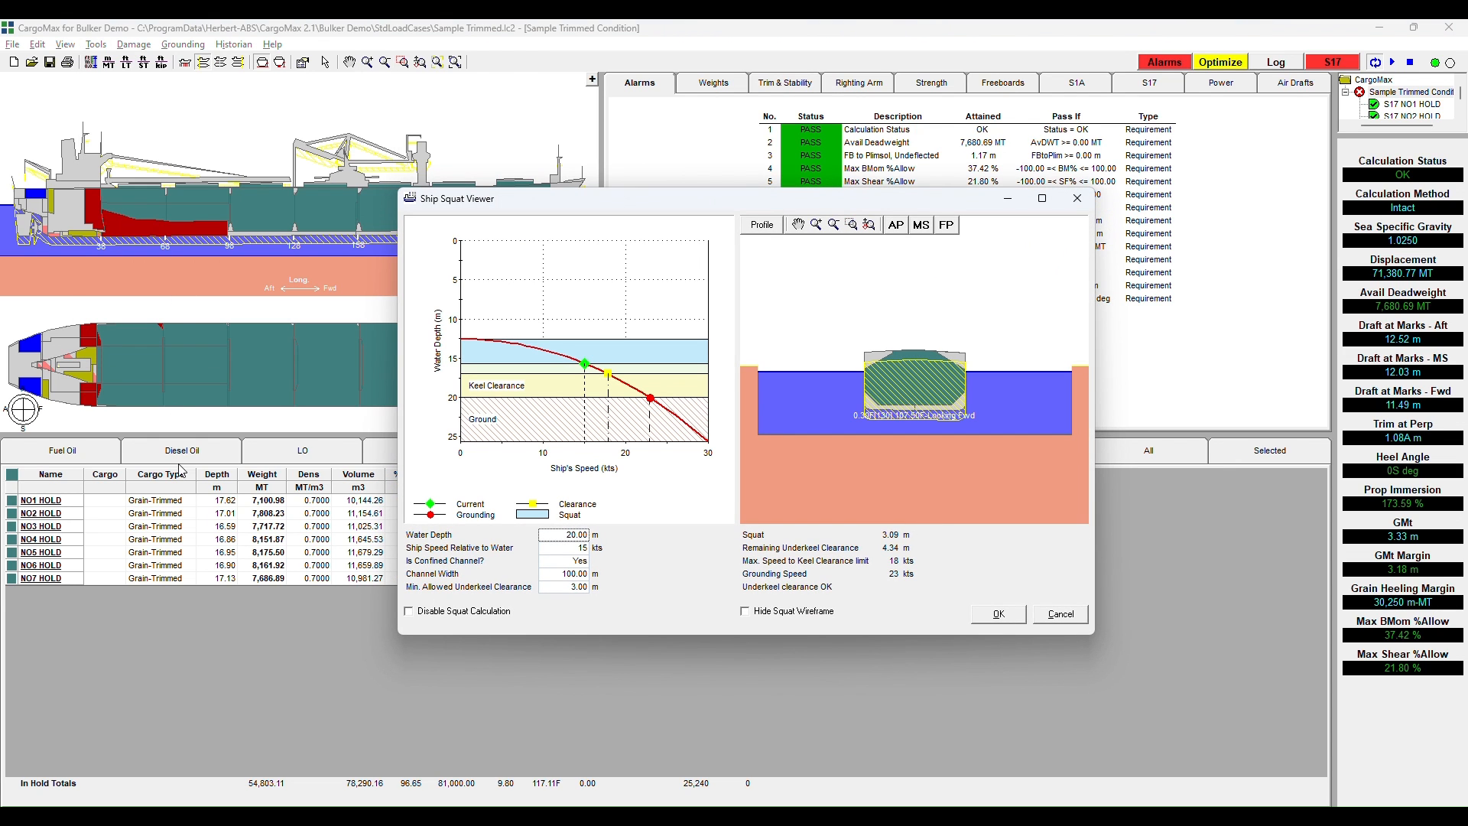
{"action": "left_click", "coordinate": [428, 617]}
{"action": "left_click", "coordinate": [994, 614]}
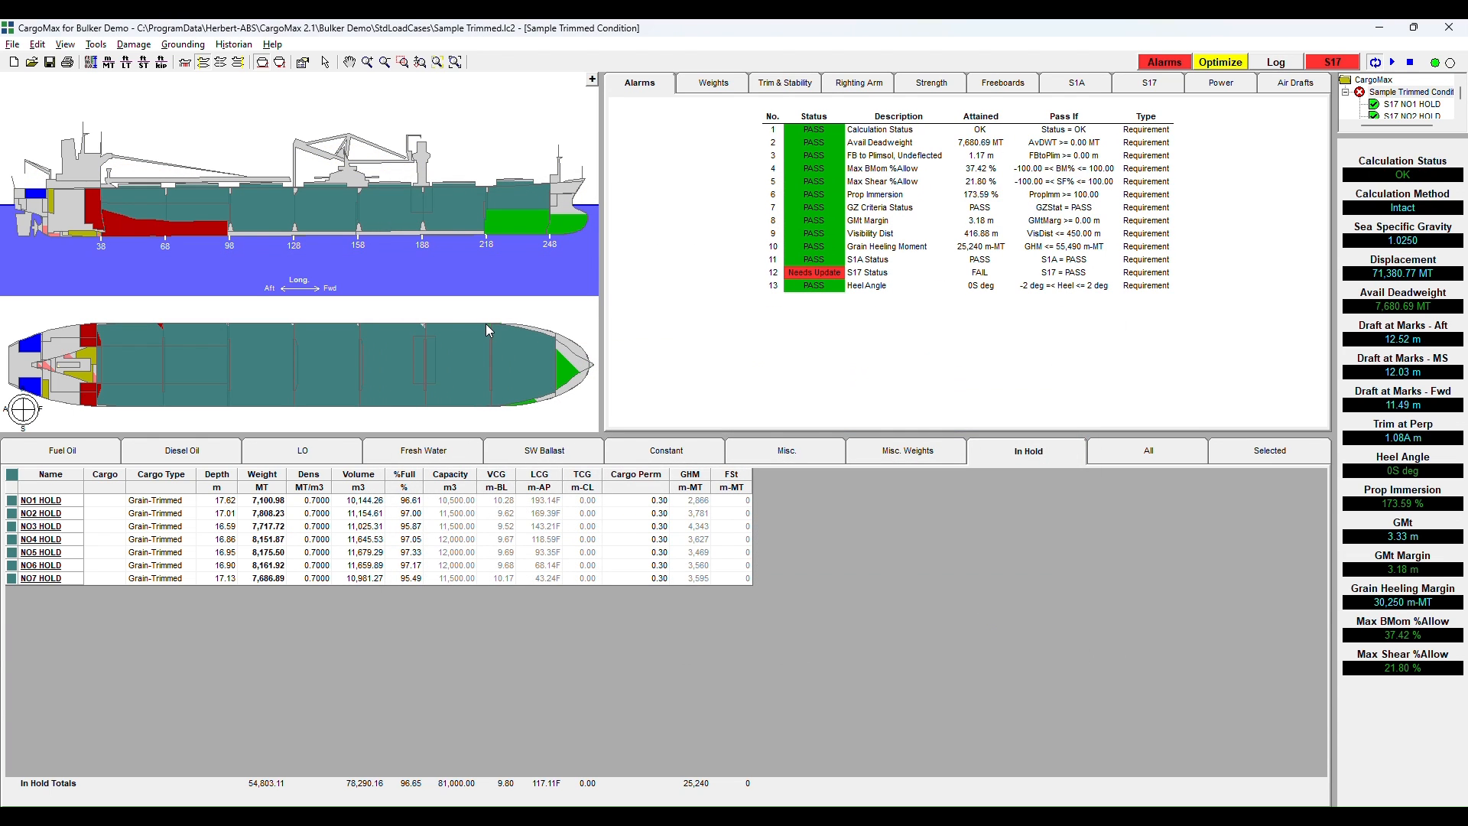